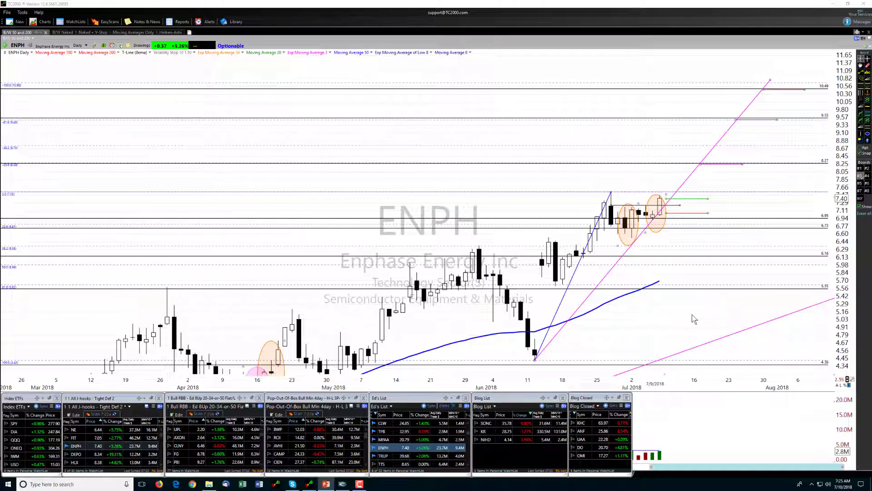
Step: Review ENPH's full weekly history and long-term pink trend line, then return to daily bars
{"action": "scroll", "coordinate": [695, 319], "scroll_direction": "up", "scroll_amount": 1}
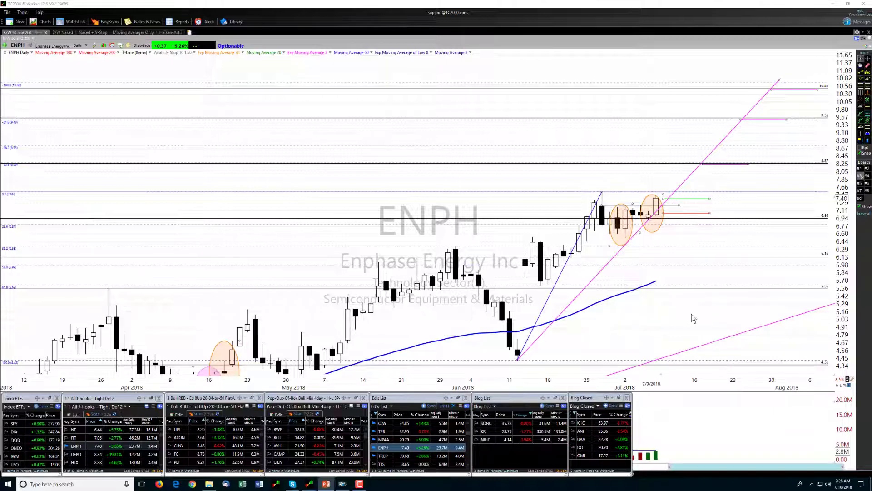
{"action": "mouse_move", "coordinate": [713, 344]}
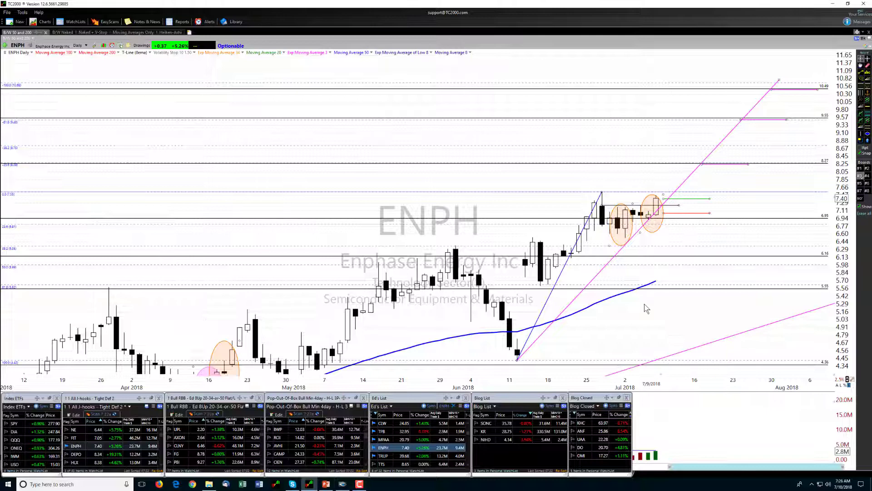
{"action": "key", "text": "w"}
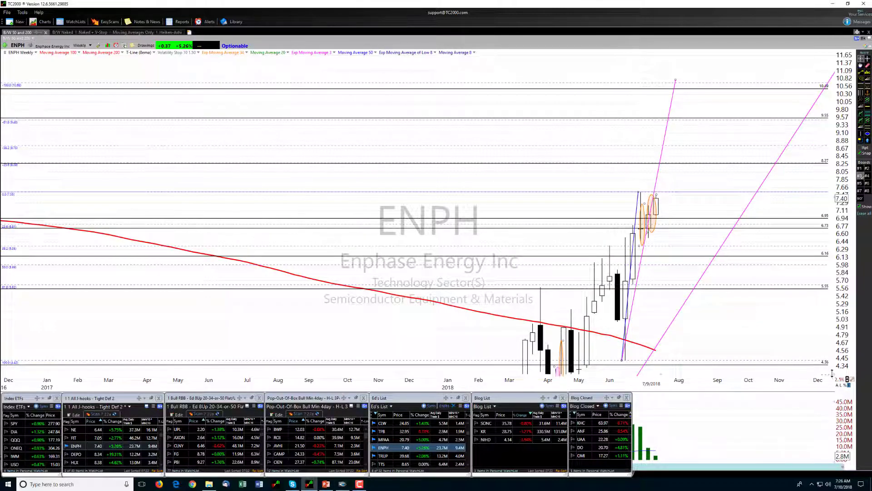
{"action": "left_click_drag", "start_coordinate": [832, 373], "coordinate": [811, 226]}
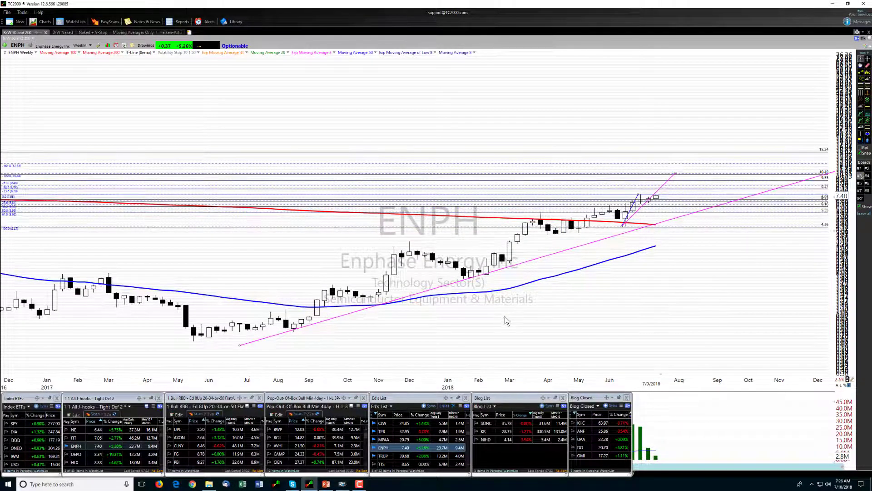
{"action": "left_click", "coordinate": [384, 308]}
{"action": "key", "text": "d"}
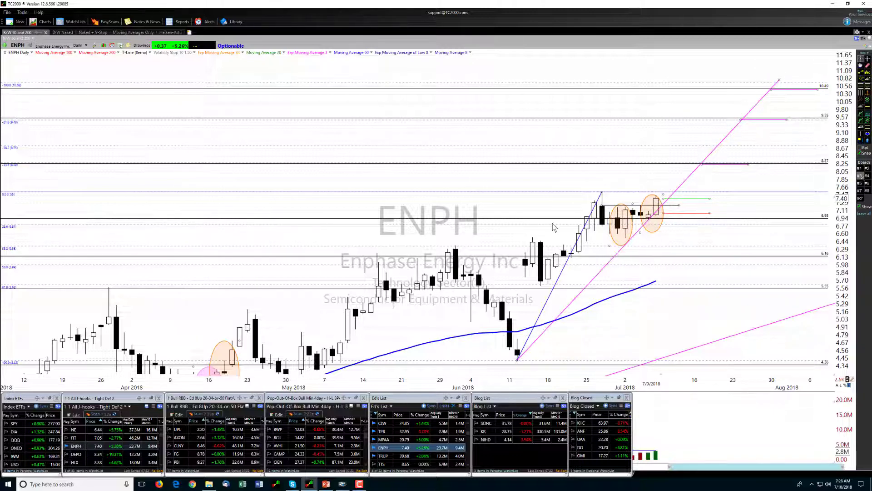
Step: Zoom into the daily ENPH chart and check the 8.27, 9.55 and 10.49 price levels
{"action": "scroll", "coordinate": [555, 227], "scroll_direction": "up", "scroll_amount": 1}
{"action": "scroll", "coordinate": [554, 227], "scroll_direction": "up", "scroll_amount": 1}
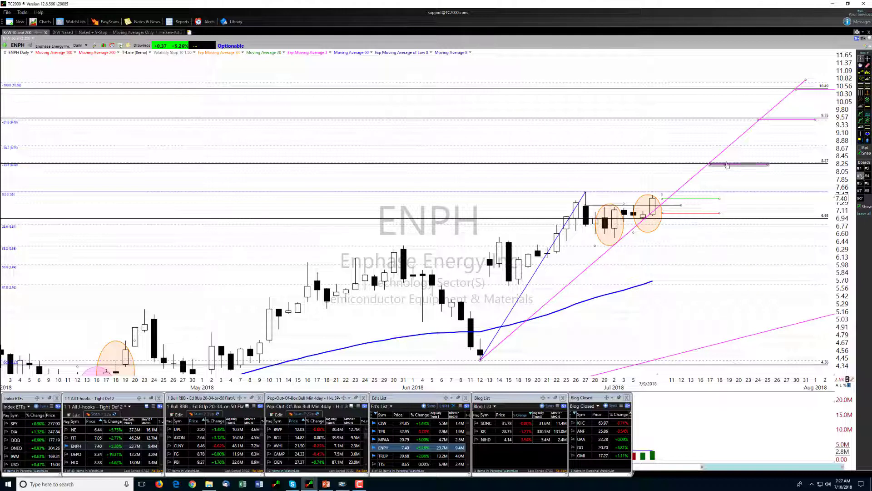
{"action": "mouse_move", "coordinate": [727, 165]}
{"action": "mouse_move", "coordinate": [693, 165]}
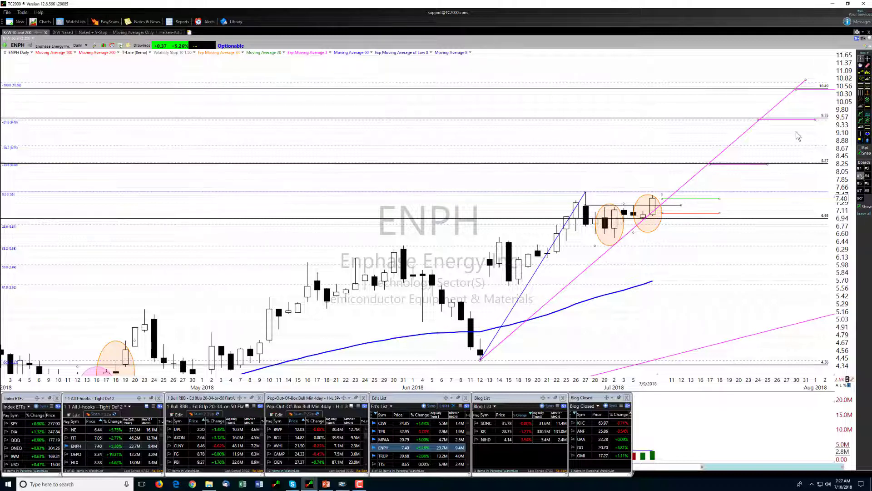
{"action": "mouse_move", "coordinate": [796, 122]}
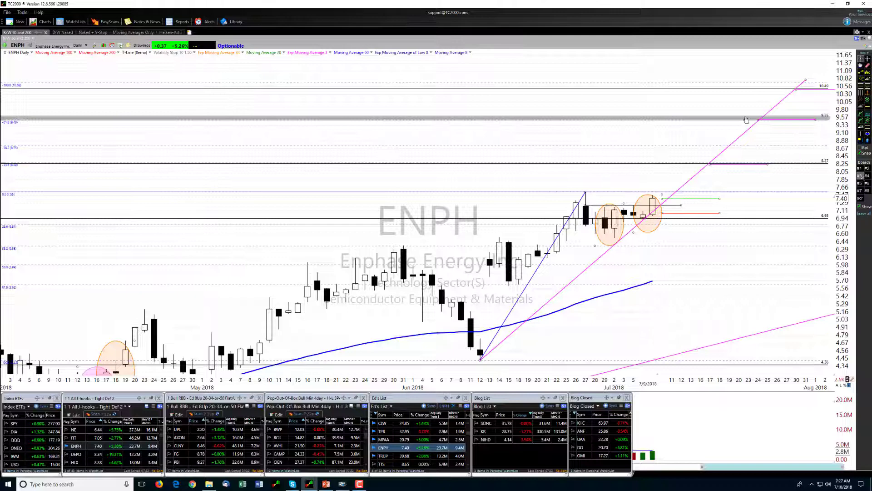
{"action": "mouse_move", "coordinate": [746, 120]}
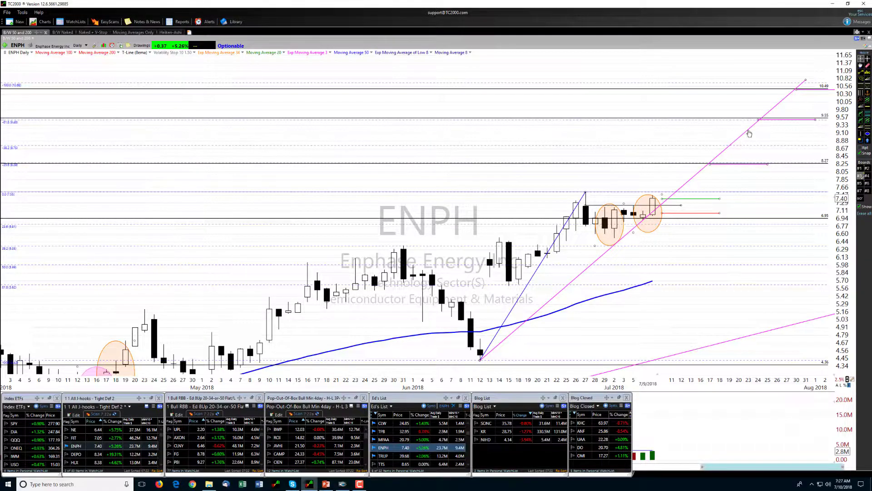
{"action": "mouse_move", "coordinate": [785, 92]}
Step: Shift the trade log window left and add a new planned trade for ticker ENPH
{"action": "left_click", "coordinate": [343, 484]}
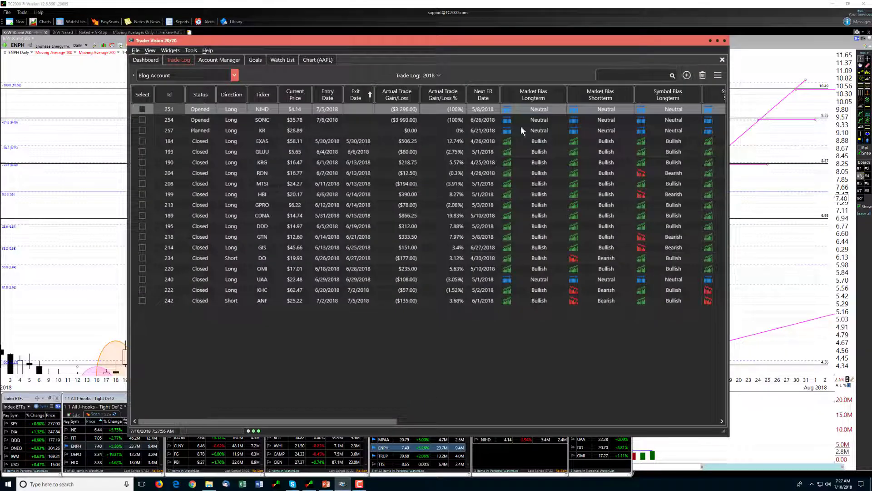
{"action": "left_click_drag", "start_coordinate": [552, 40], "coordinate": [434, 48]}
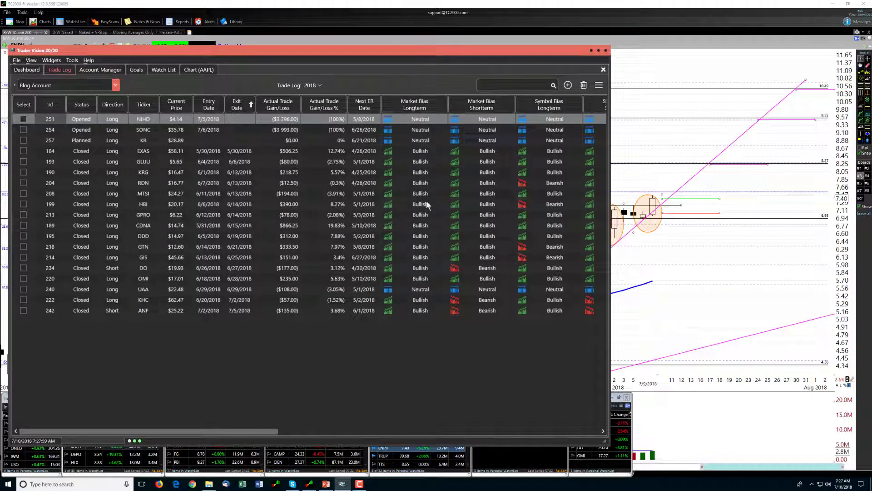
{"action": "left_click", "coordinate": [568, 85]}
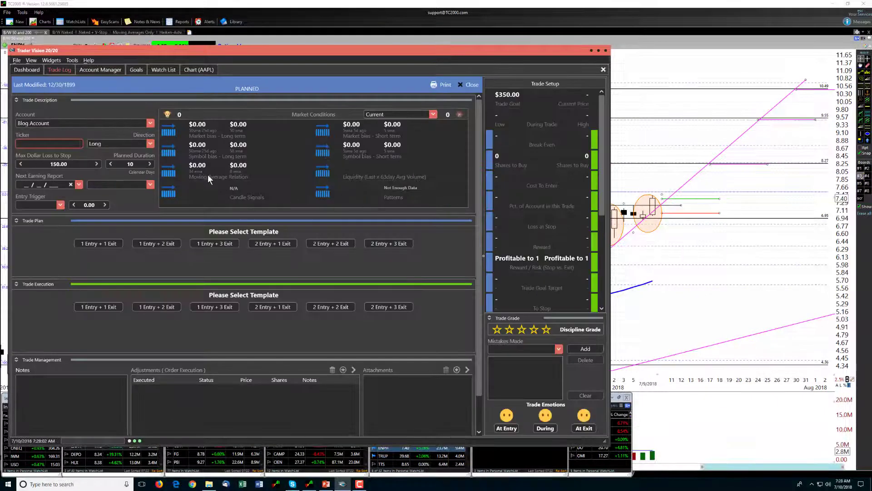
{"action": "type", "text": "ENPH"}
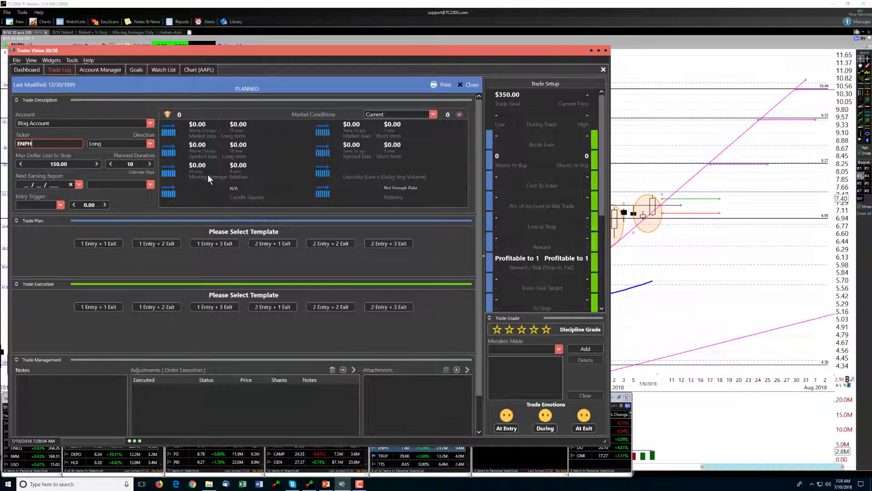
{"action": "key", "text": "Tab"}
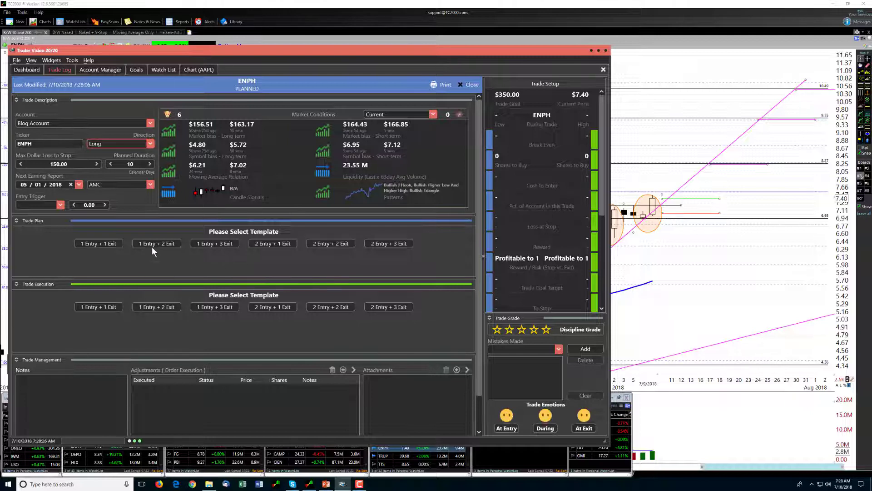
Step: Choose a one-entry, three-exit plan with entry price 7.40 and stop at 7.05
{"action": "left_click", "coordinate": [214, 245]}
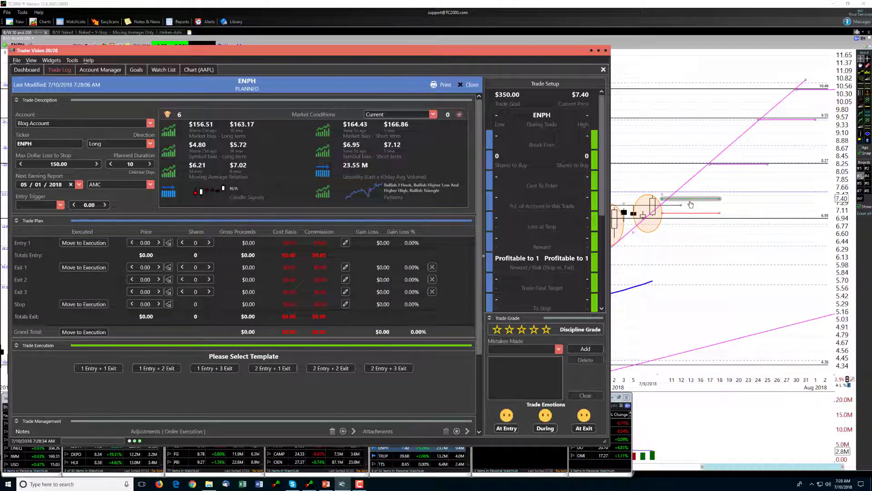
{"action": "mouse_move", "coordinate": [691, 204]}
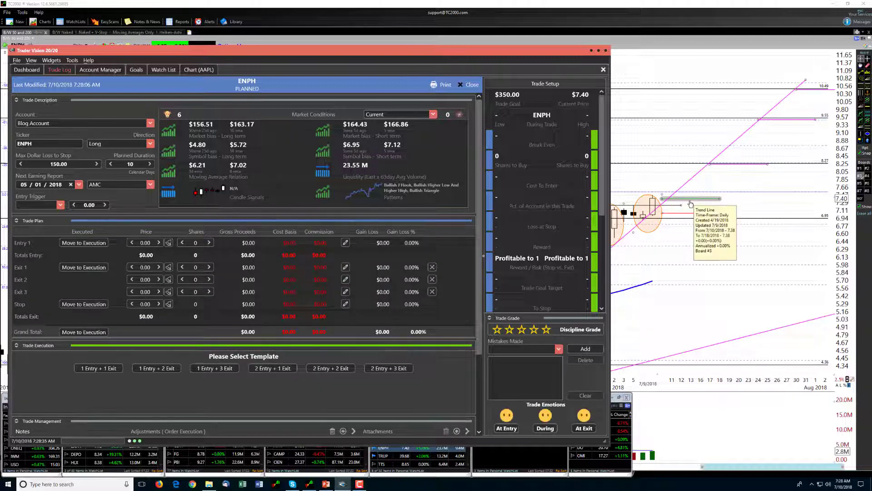
{"action": "left_click", "coordinate": [150, 242]}
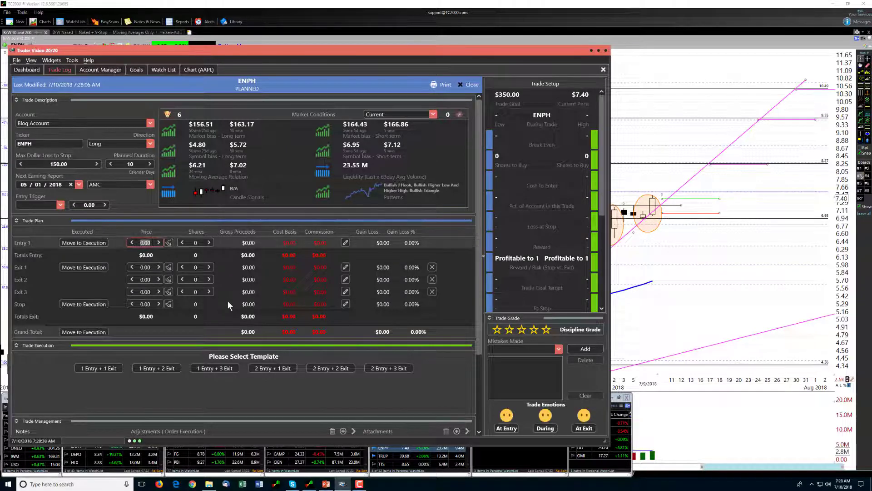
{"action": "type", "text": "7.4"}
{"action": "mouse_move", "coordinate": [685, 215]}
{"action": "left_click", "coordinate": [130, 304]}
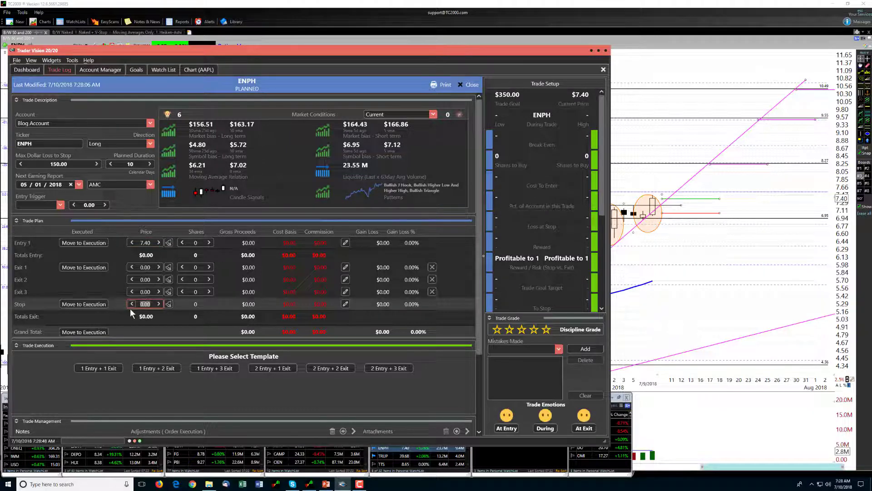
{"action": "type", "text": "7.05"}
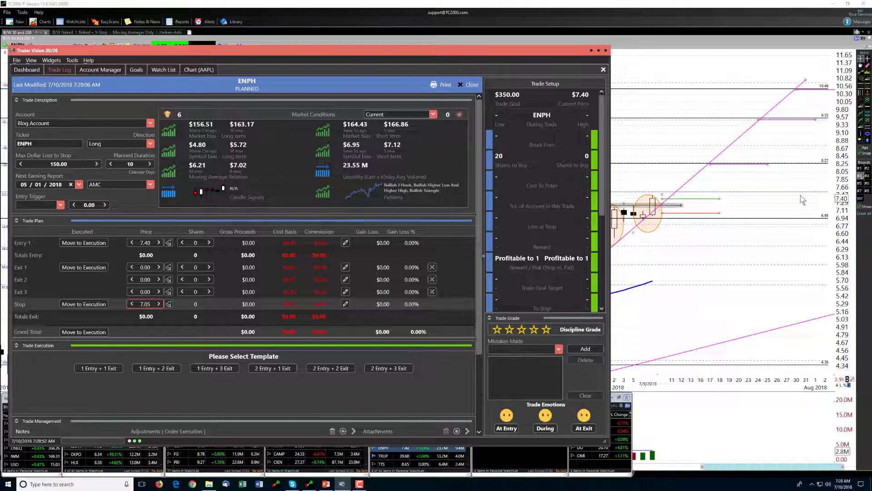
Step: Enter exit prices 8.25, 9.50 and 10.45 for Exits 1, 2 and 3
{"action": "left_click", "coordinate": [145, 267]}
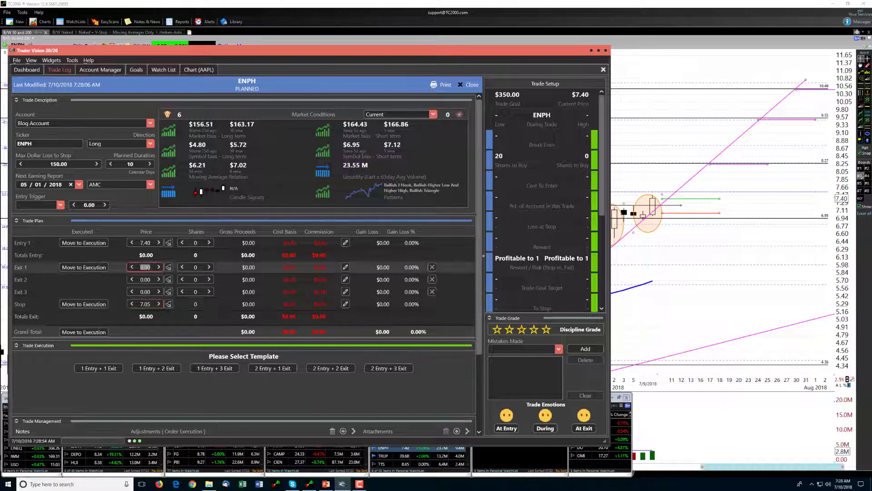
{"action": "type", "text": "8"}
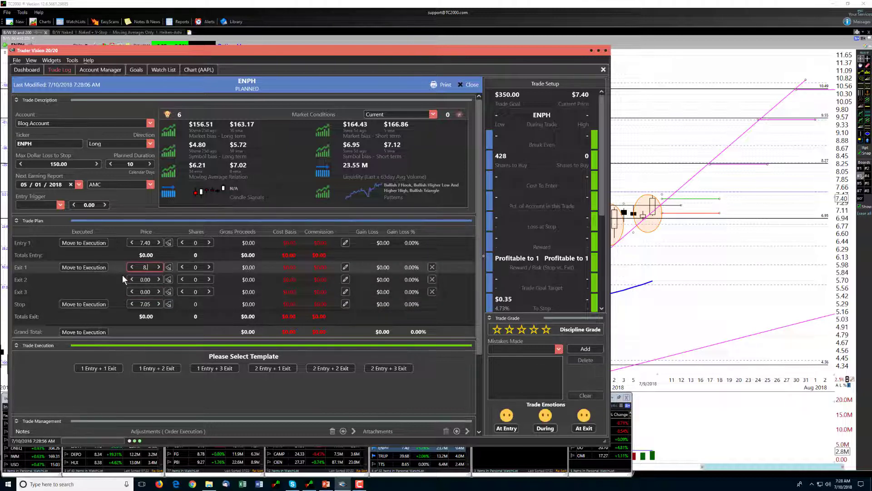
{"action": "type", "text": ".25"}
{"action": "left_click", "coordinate": [143, 280]}
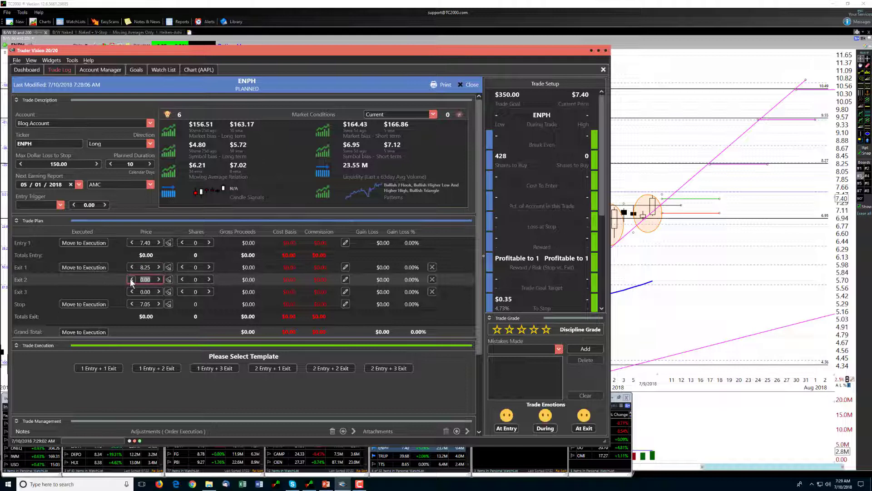
{"action": "type", "text": "9.5"}
{"action": "left_click", "coordinate": [152, 291]}
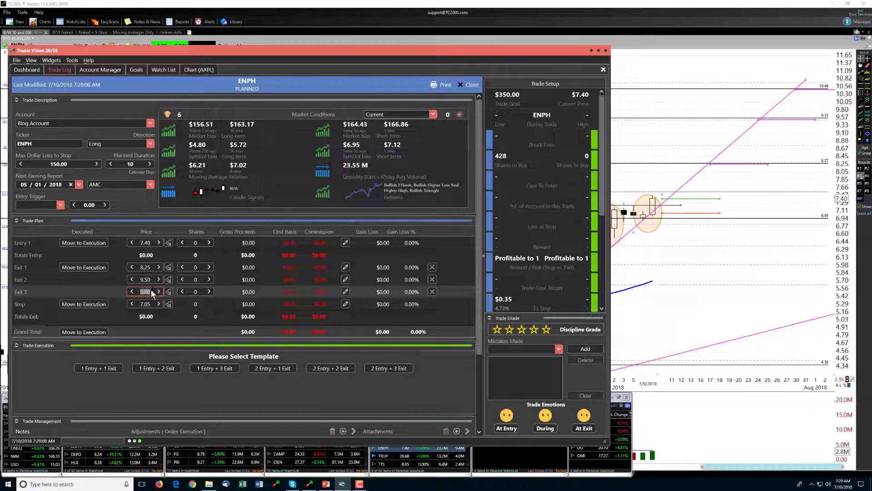
{"action": "type", "text": "10.45"}
Step: Set Entry 1 to 450 shares, revising the initially entered 400
{"action": "left_click", "coordinate": [195, 243]}
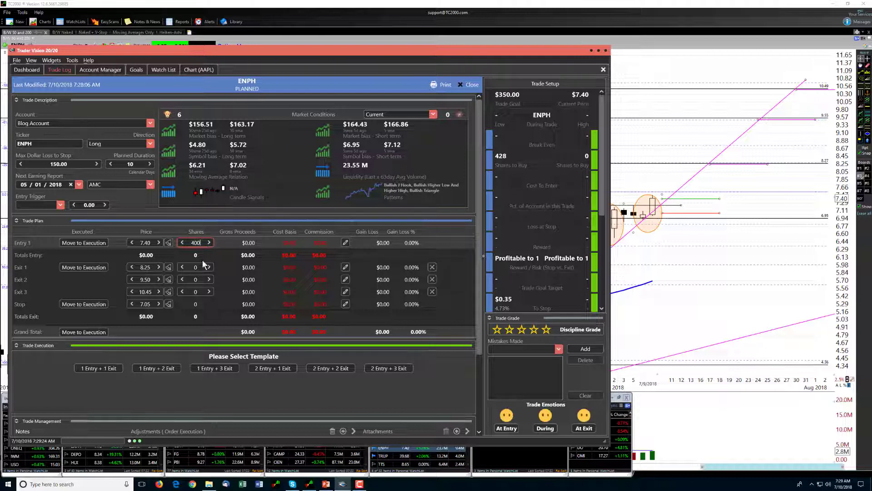
{"action": "type", "text": "400"}
{"action": "key", "text": "Tab"}
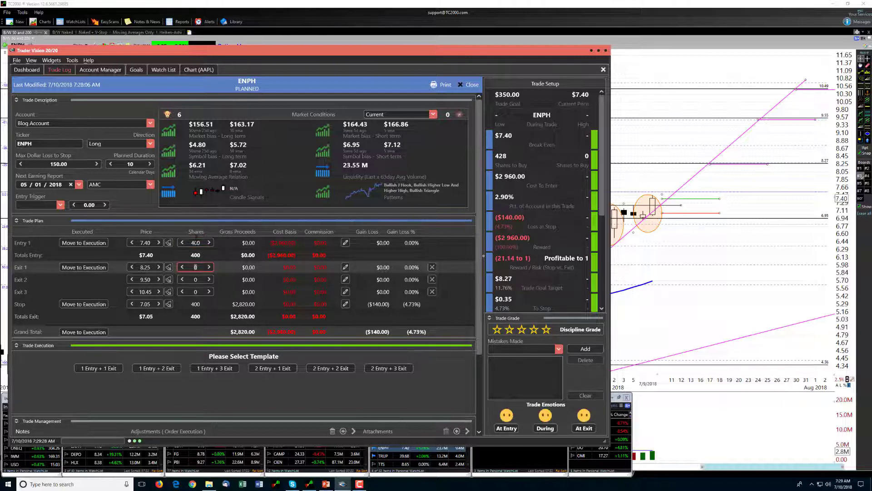
{"action": "key", "text": "shift+Tab"}
{"action": "type", "text": "45"}
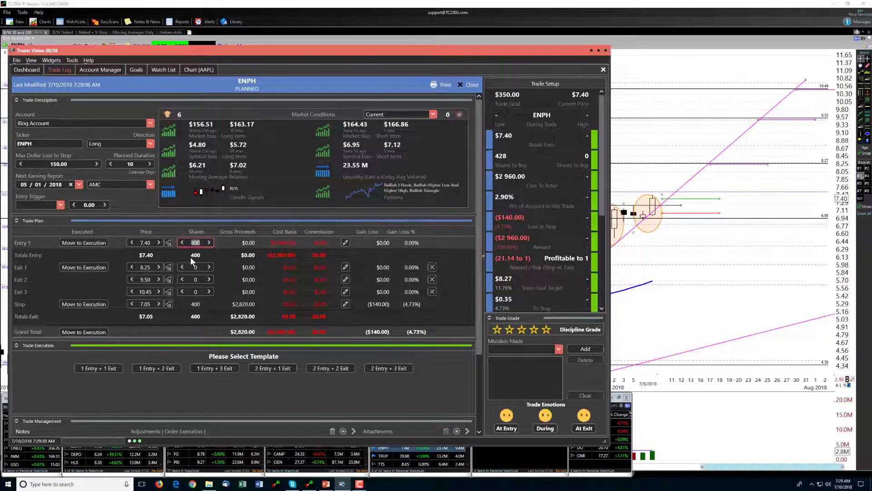
{"action": "type", "text": "0"}
{"action": "key", "text": "Tab"}
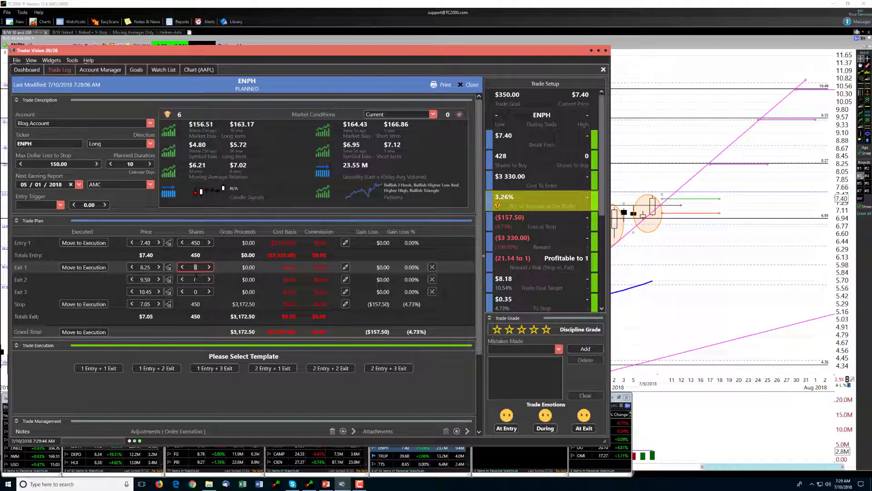
Step: Give Exit 1 150 shares, then revise it to 200, and give Exits 2 and 3 150 and 100 shares
{"action": "type", "text": "150"}
{"action": "left_click", "coordinate": [201, 280]}
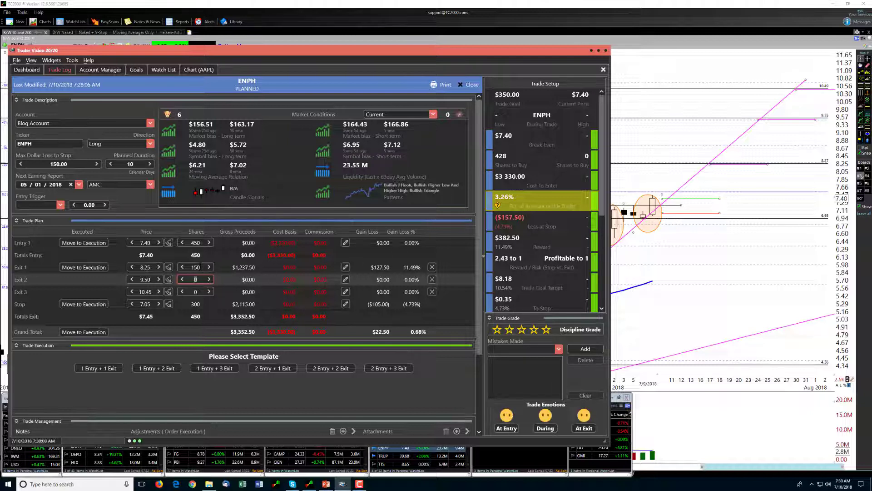
{"action": "left_click", "coordinate": [200, 267]}
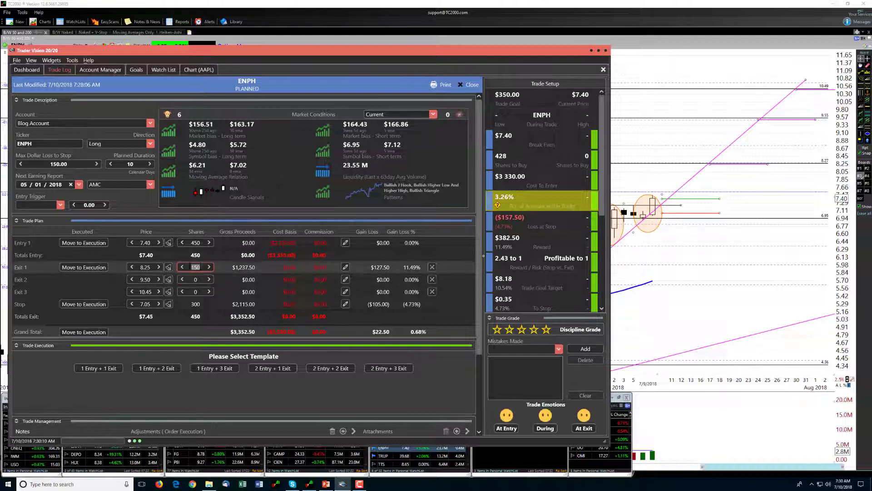
{"action": "type", "text": "200"}
{"action": "left_click", "coordinate": [200, 279]}
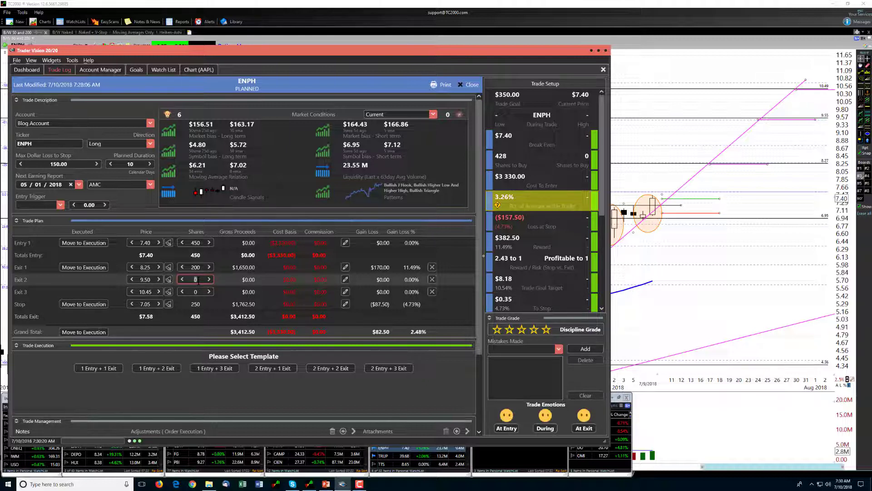
{"action": "type", "text": "150"}
{"action": "left_click", "coordinate": [200, 292]}
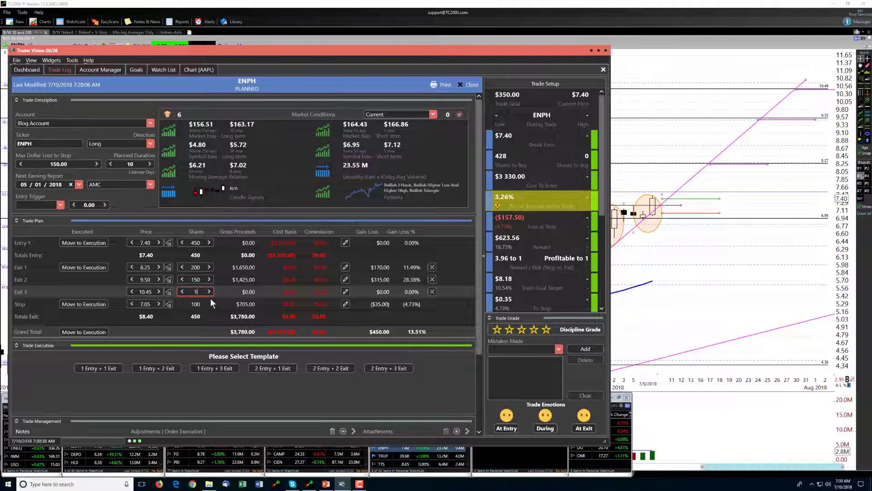
{"action": "type", "text": "00"}
{"action": "key", "text": "Tab"}
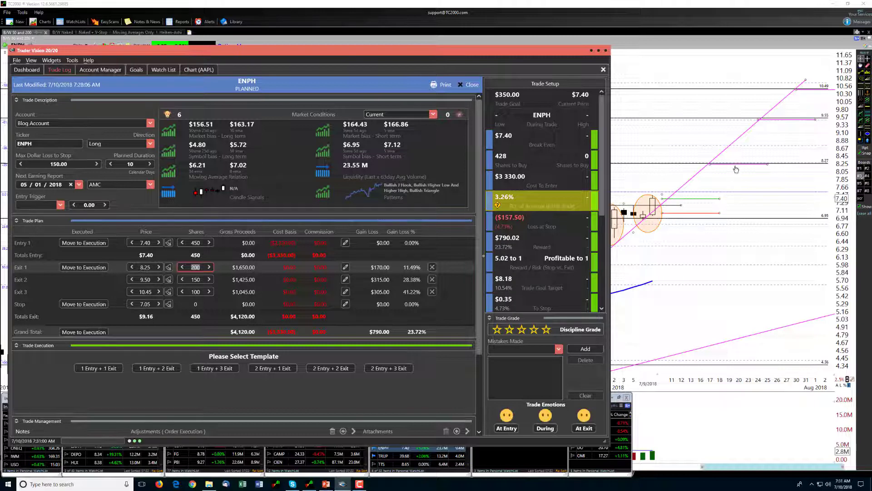
{"action": "mouse_move", "coordinate": [728, 168]}
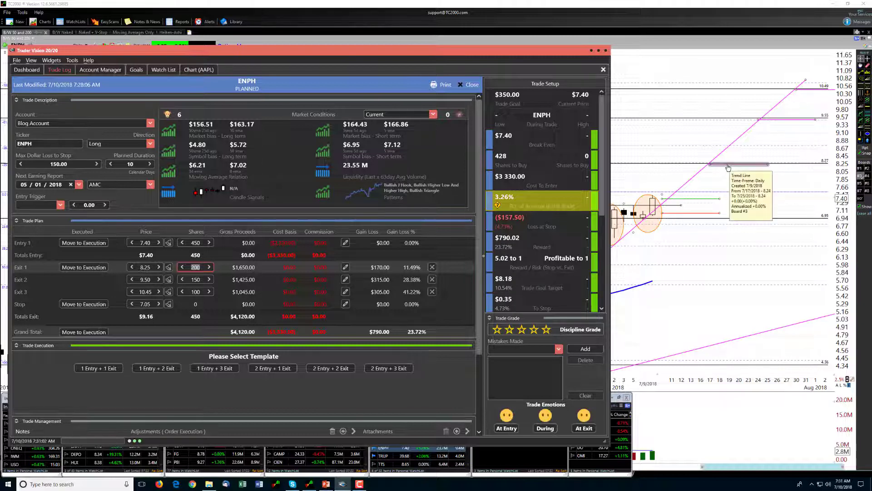
{"action": "mouse_move", "coordinate": [784, 124]}
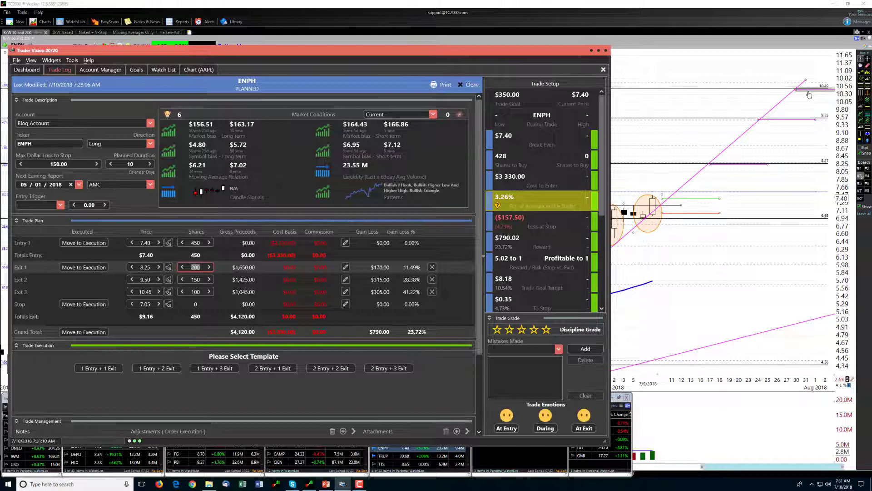
{"action": "mouse_move", "coordinate": [809, 94]}
{"action": "left_click_drag", "start_coordinate": [434, 52], "coordinate": [440, 48]}
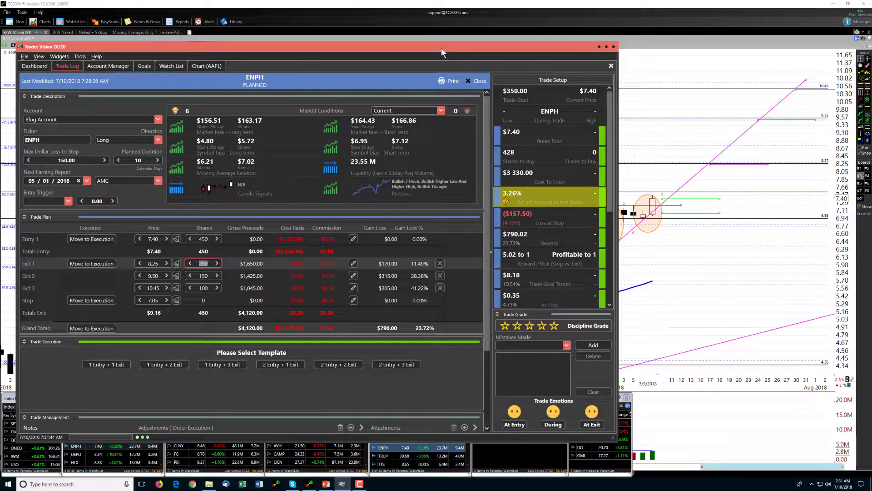